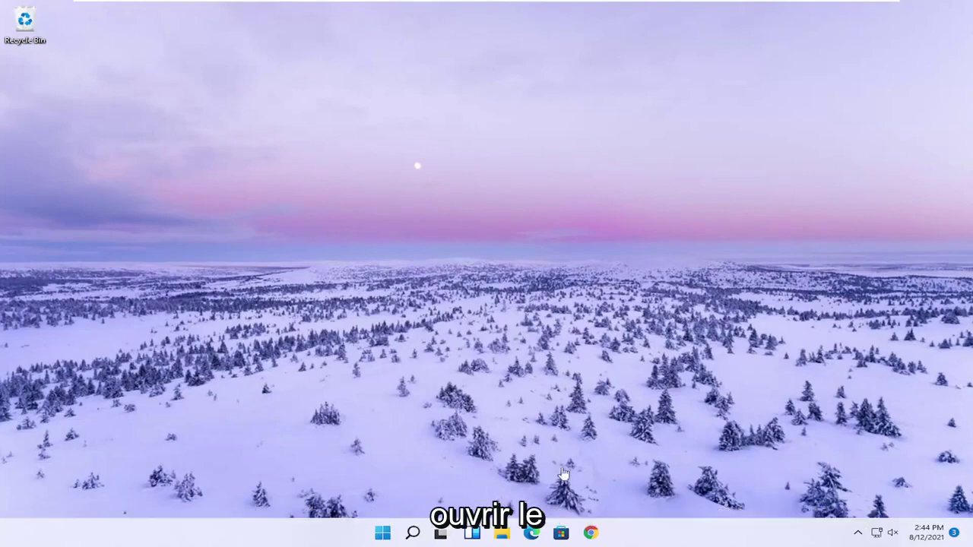
Step: Launch Registry Editor as administrator by searching 'regedit' and approving the UAC prompt
{"action": "left_click", "coordinate": [422, 535]}
{"action": "type", "text": "reg"}
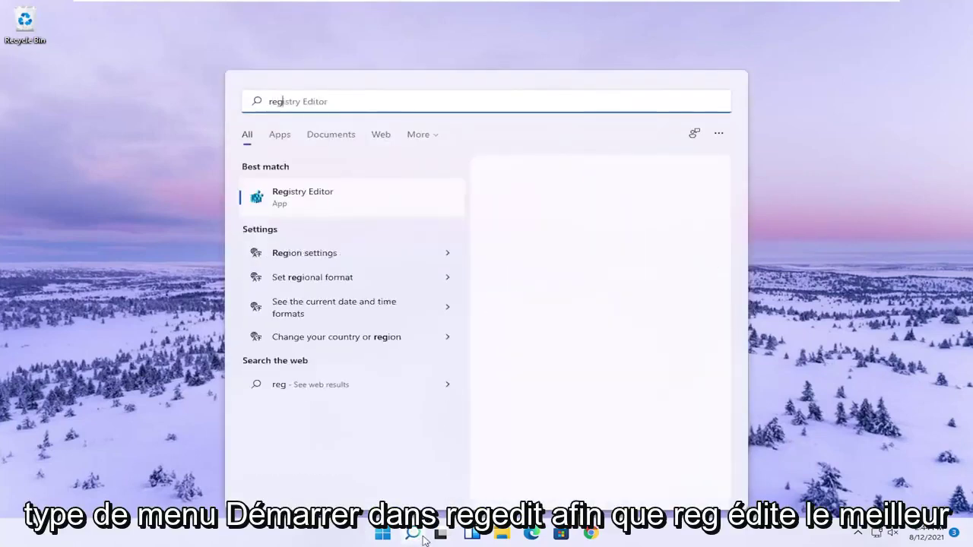
{"action": "type", "text": "edit"}
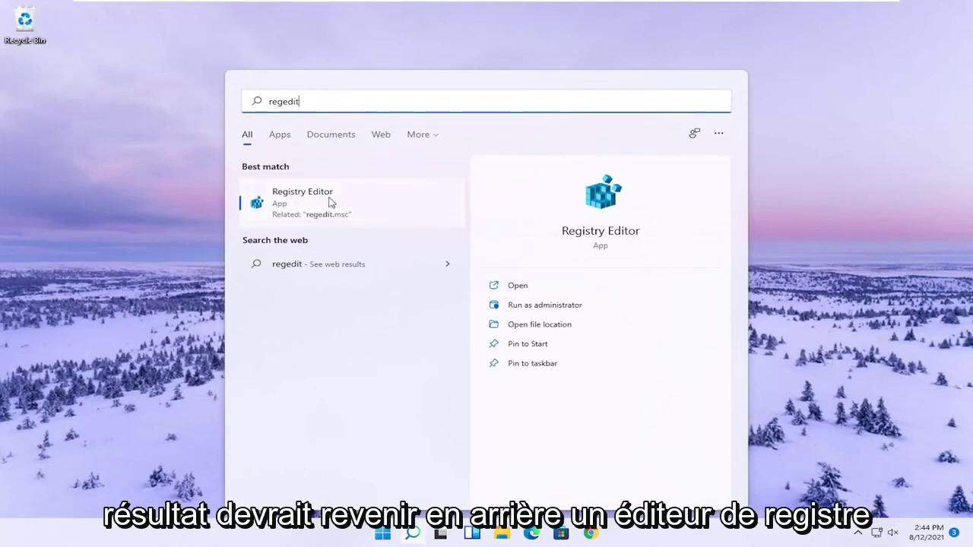
{"action": "right_click", "coordinate": [303, 206]}
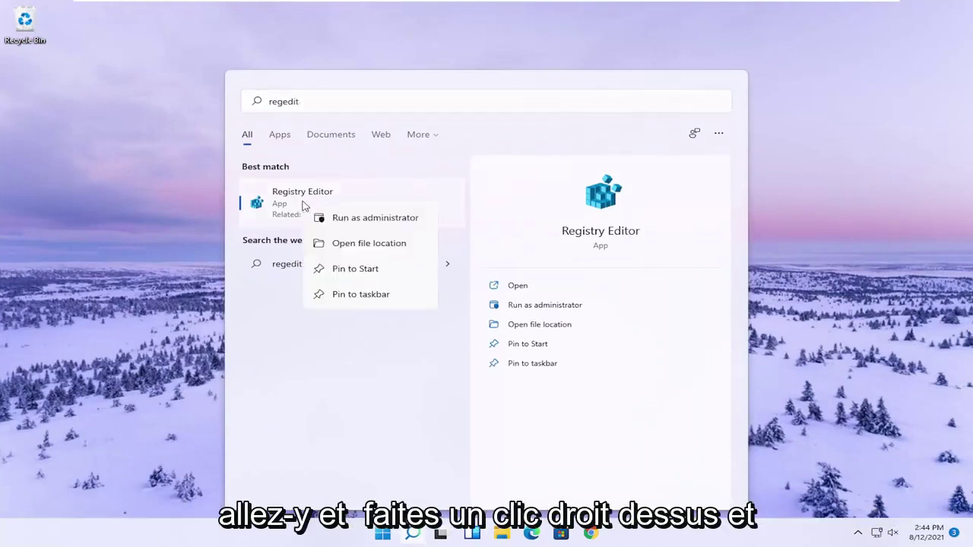
{"action": "left_click", "coordinate": [347, 218]}
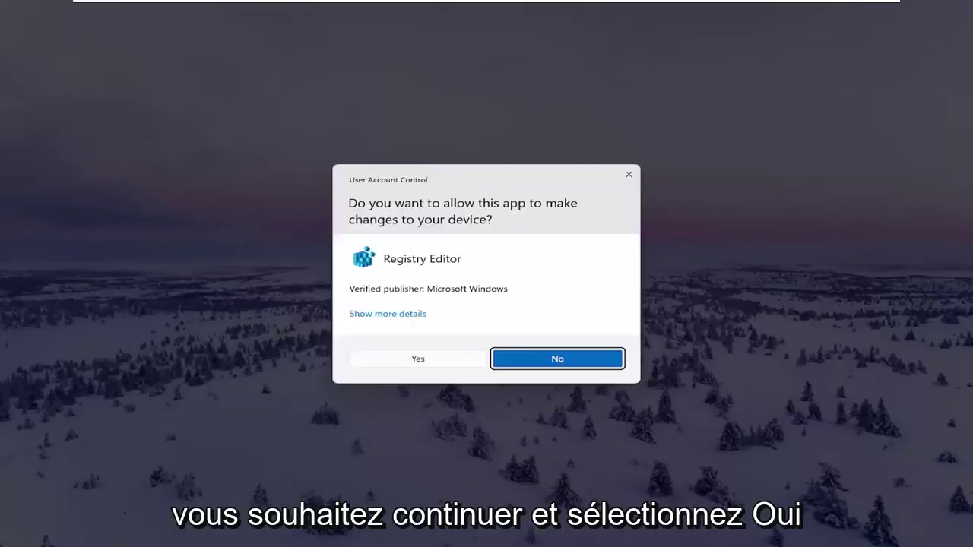
{"action": "left_click", "coordinate": [414, 364]}
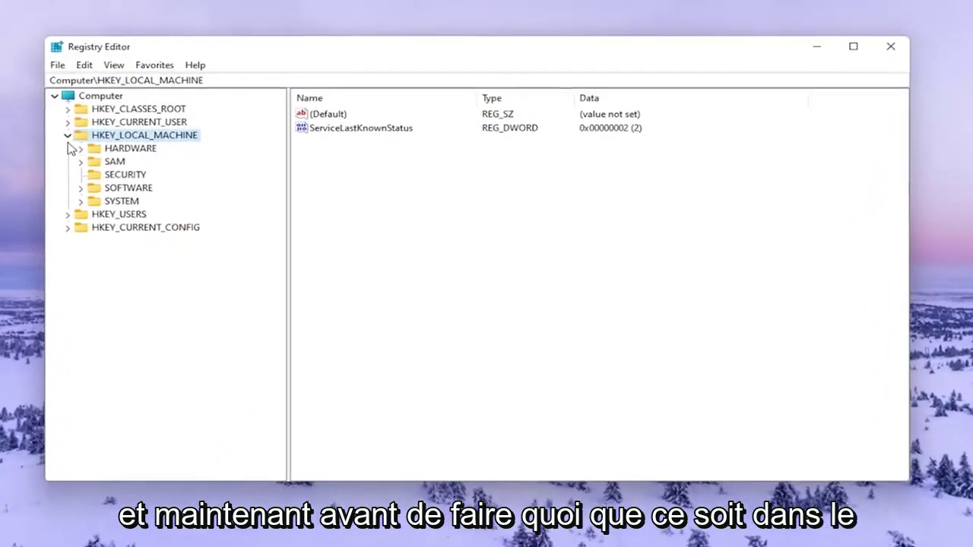
Step: Collapse HKEY_LOCAL_MACHINE, select Computer, and open then cancel the Export Registry File dialog
{"action": "left_click", "coordinate": [136, 134]}
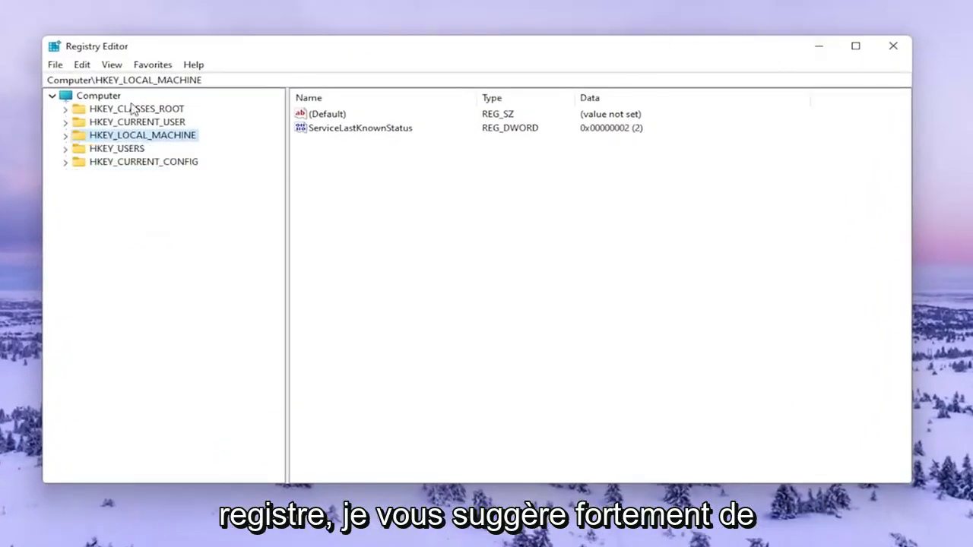
{"action": "left_click", "coordinate": [98, 96]}
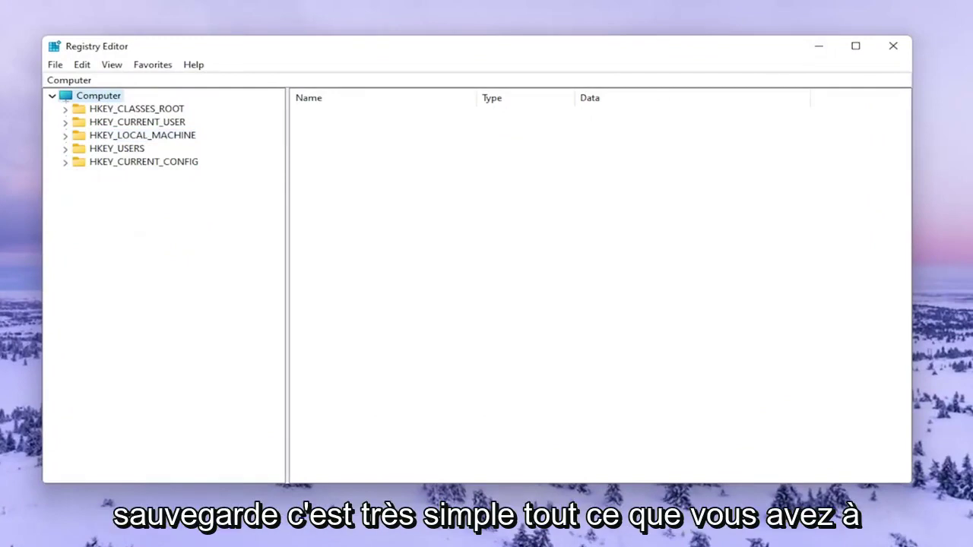
{"action": "left_click", "coordinate": [56, 66]}
{"action": "left_click", "coordinate": [72, 95]}
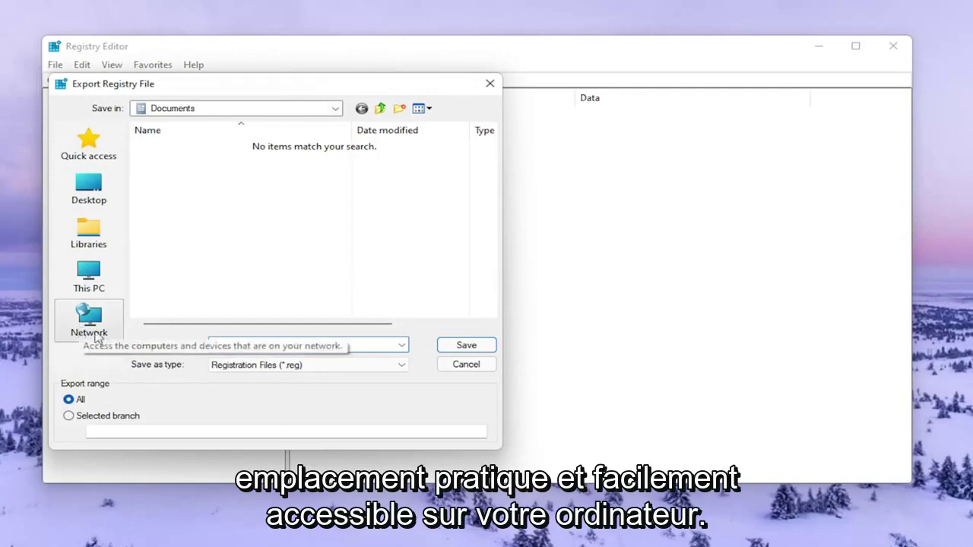
{"action": "left_click", "coordinate": [449, 368]}
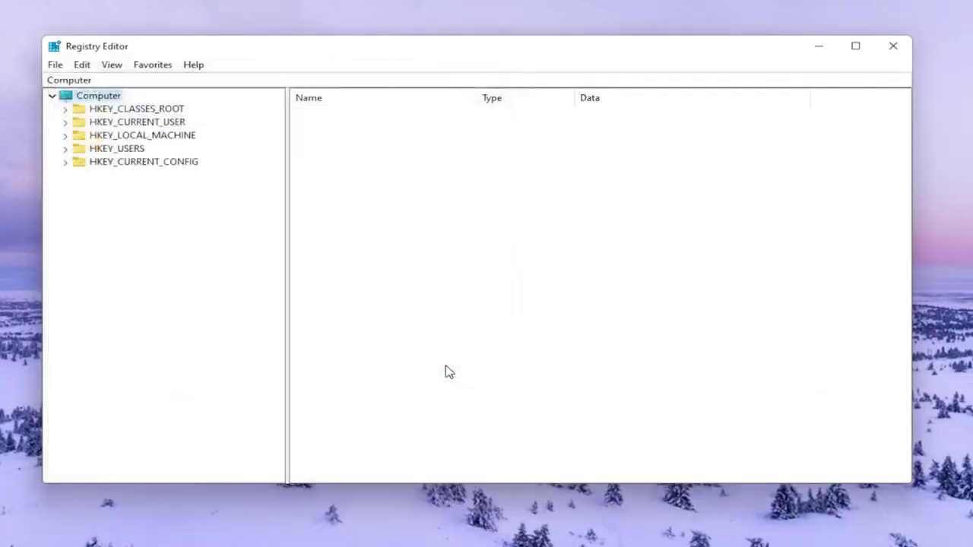
Step: Open the Import Registry File dialog and cancel it without importing anything
{"action": "left_click", "coordinate": [55, 66]}
{"action": "left_click", "coordinate": [84, 82]}
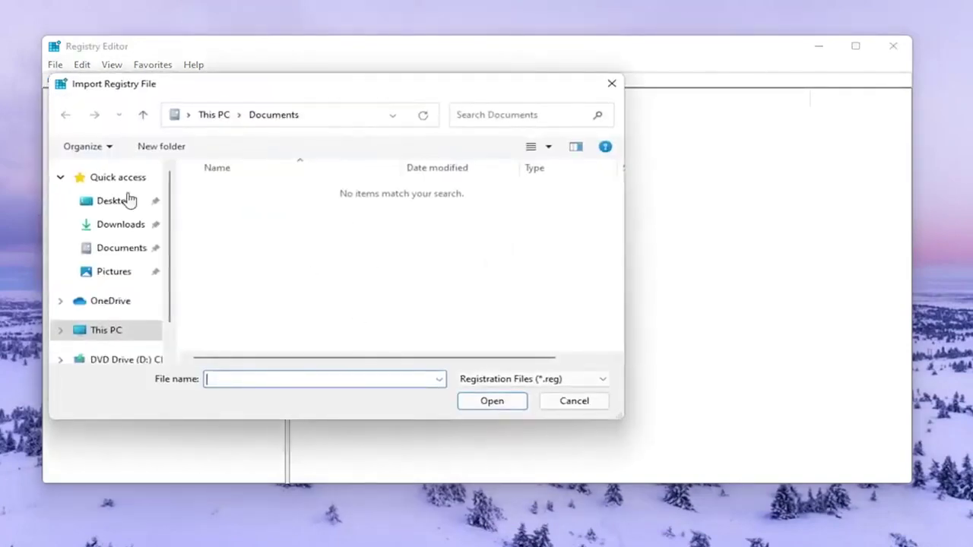
{"action": "left_click", "coordinate": [597, 406]}
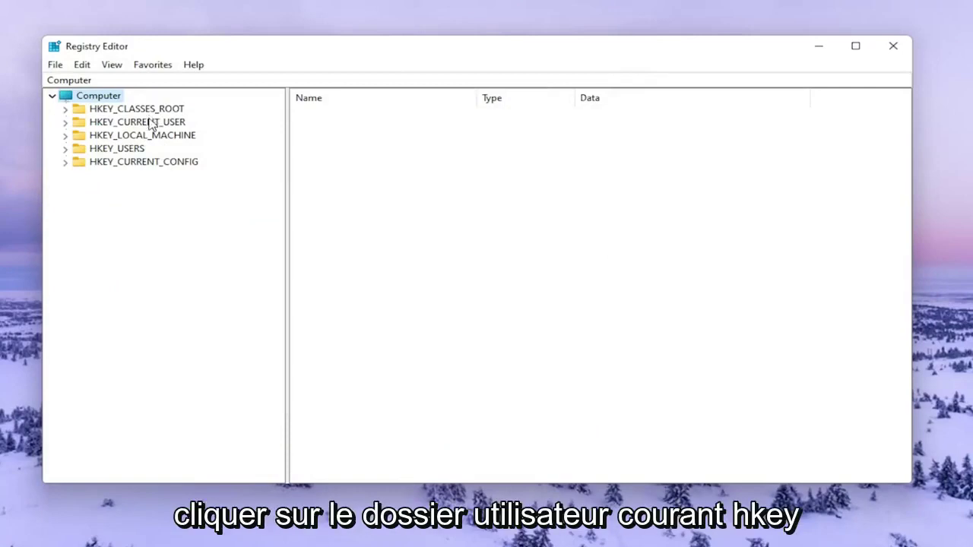
Step: Expand HKEY_CURRENT_USER\Software\Classes and jump to Local Settings by typing 'lo'
{"action": "double_click", "coordinate": [150, 126]}
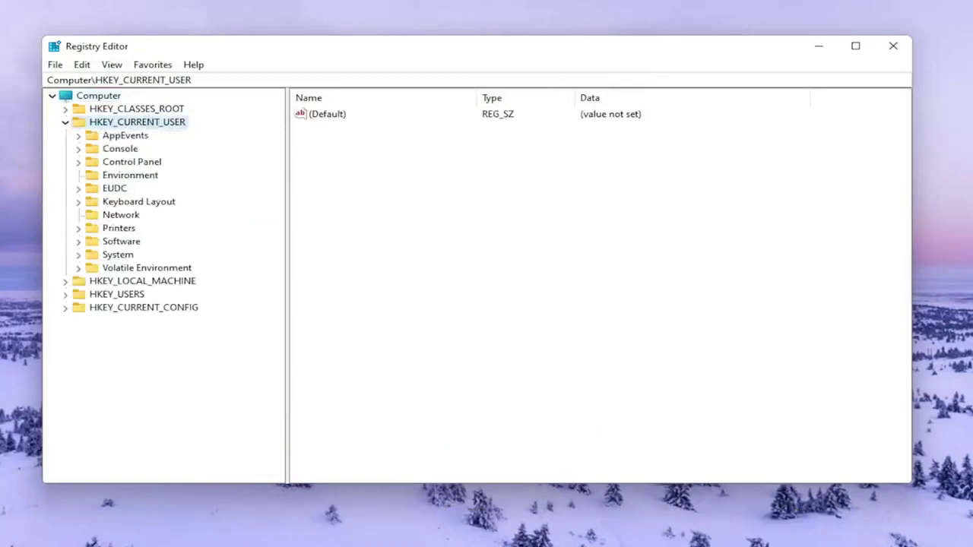
{"action": "left_click", "coordinate": [122, 241]}
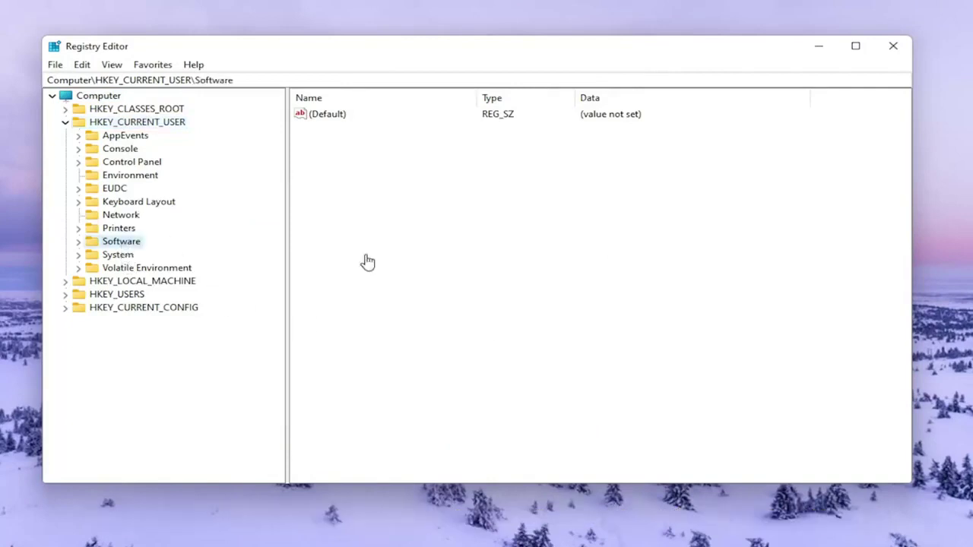
{"action": "double_click", "coordinate": [108, 241]}
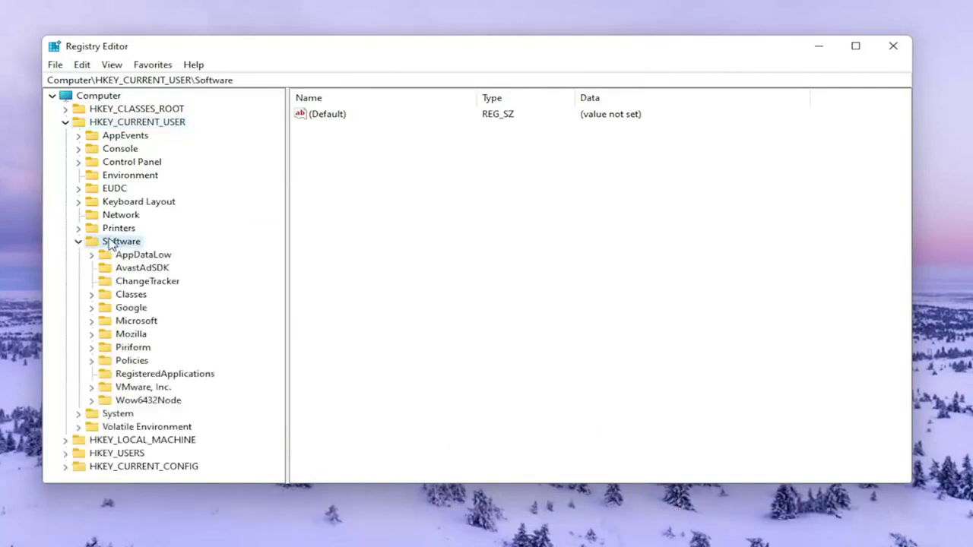
{"action": "left_click", "coordinate": [130, 295]}
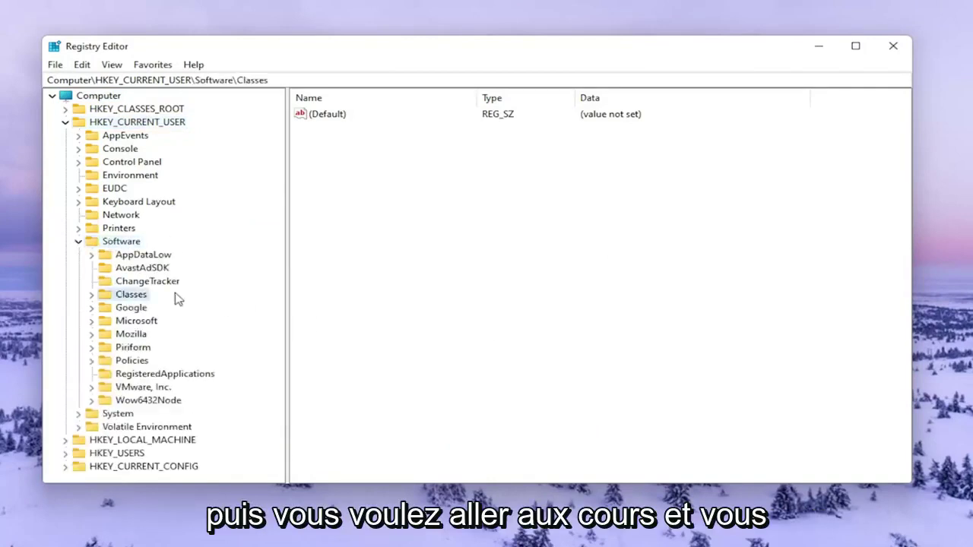
{"action": "double_click", "coordinate": [118, 297]}
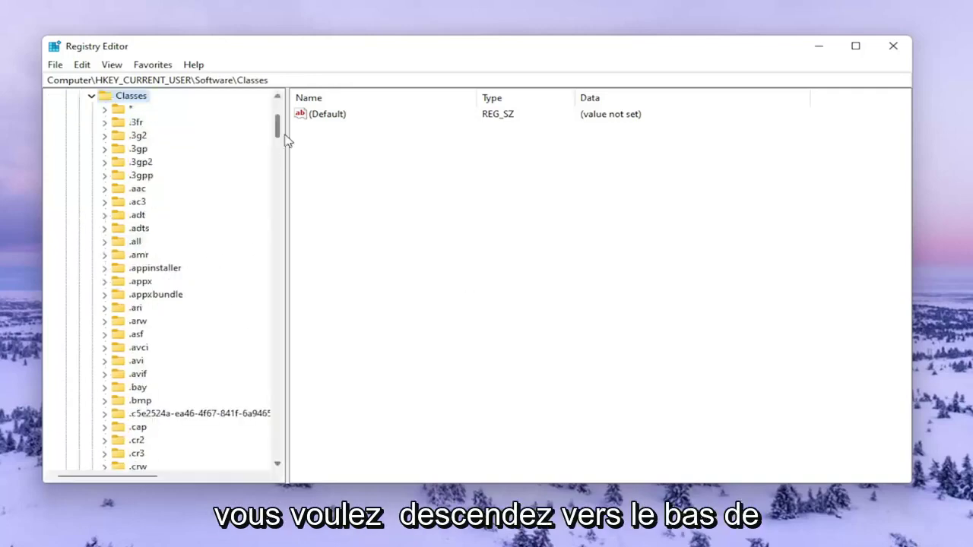
{"action": "mouse_move", "coordinate": [279, 137]}
{"action": "left_mouse_down"}
{"action": "mouse_move", "coordinate": [289, 452]}
{"action": "mouse_move", "coordinate": [290, 362]}
{"action": "left_mouse_up"}
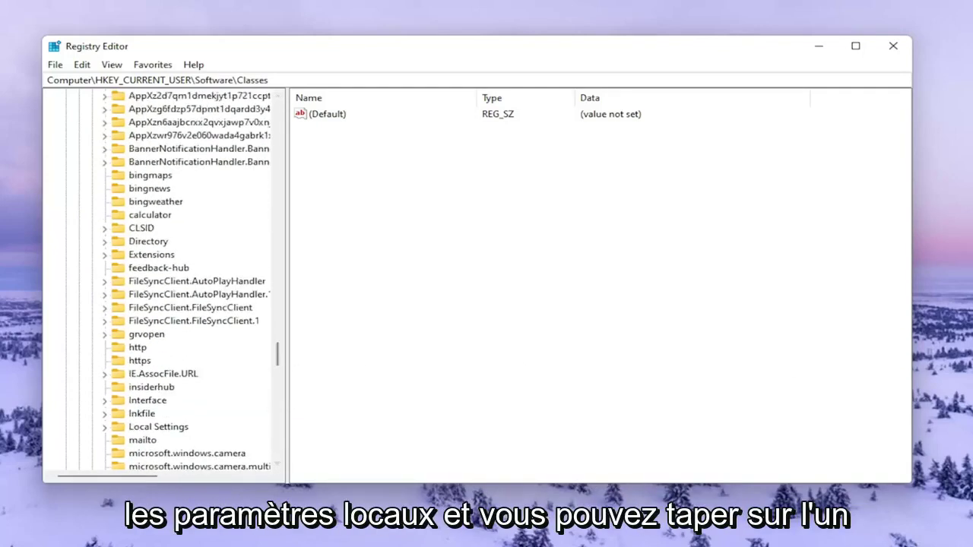
{"action": "scroll", "coordinate": [132, 291], "scroll_direction": "up", "scroll_amount": 5}
{"action": "left_click", "coordinate": [182, 187]}
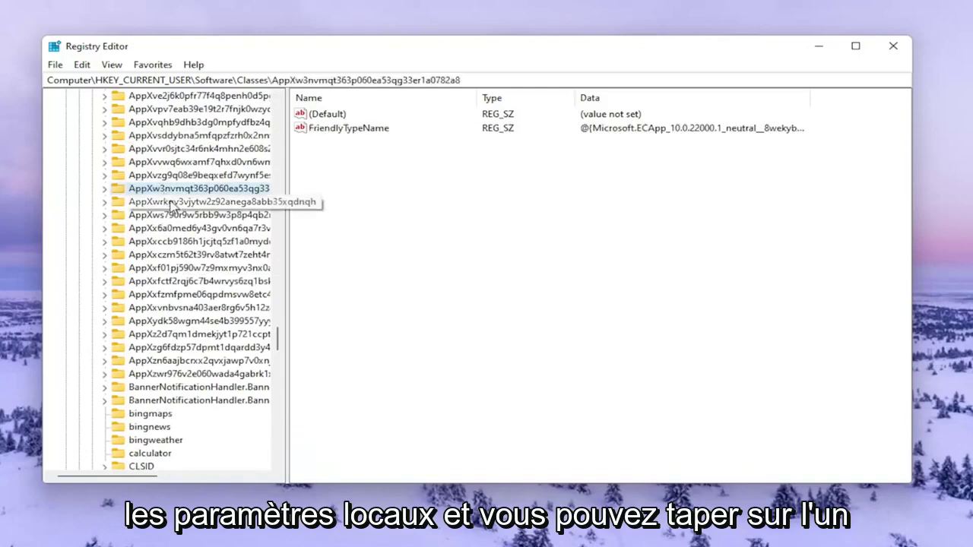
{"action": "type", "text": "lo"}
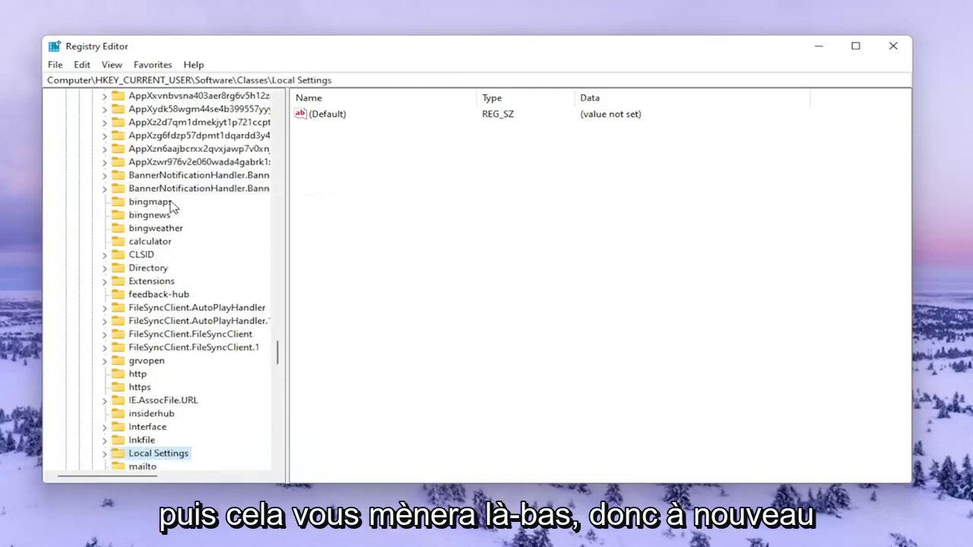
{"action": "scroll", "coordinate": [174, 293], "scroll_direction": "up", "scroll_amount": 1}
{"action": "scroll", "coordinate": [174, 363], "scroll_direction": "down", "scroll_amount": 2}
{"action": "scroll", "coordinate": [137, 353], "scroll_direction": "down", "scroll_amount": 2}
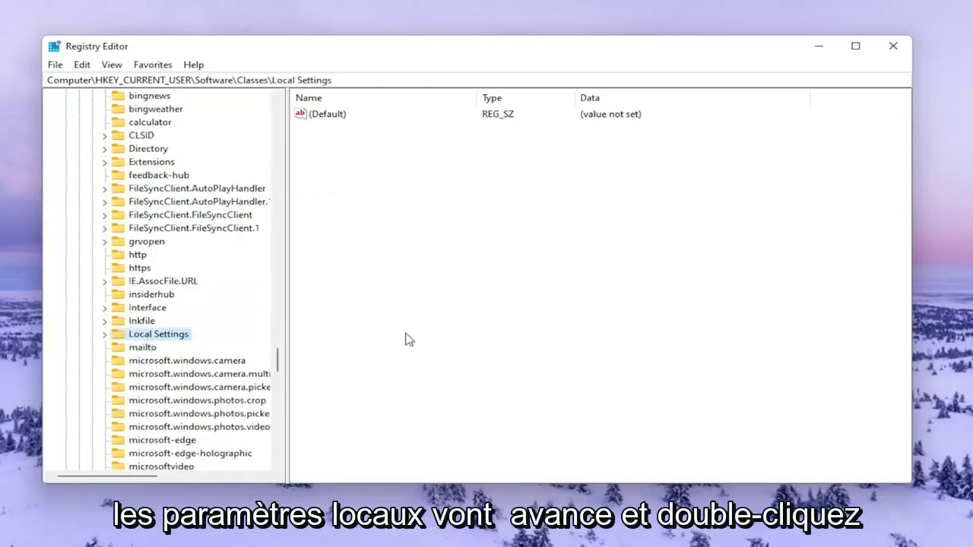
Step: Expand Local Settings\Software\Microsoft\Windows\Shell to reveal BagMRU and Bags
{"action": "double_click", "coordinate": [145, 336]}
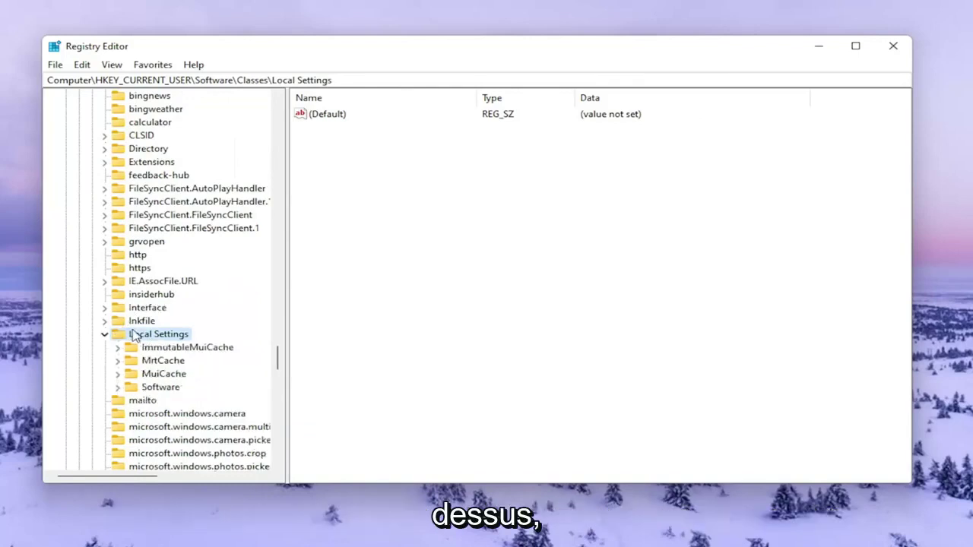
{"action": "left_click", "coordinate": [156, 377]}
{"action": "double_click", "coordinate": [159, 388]}
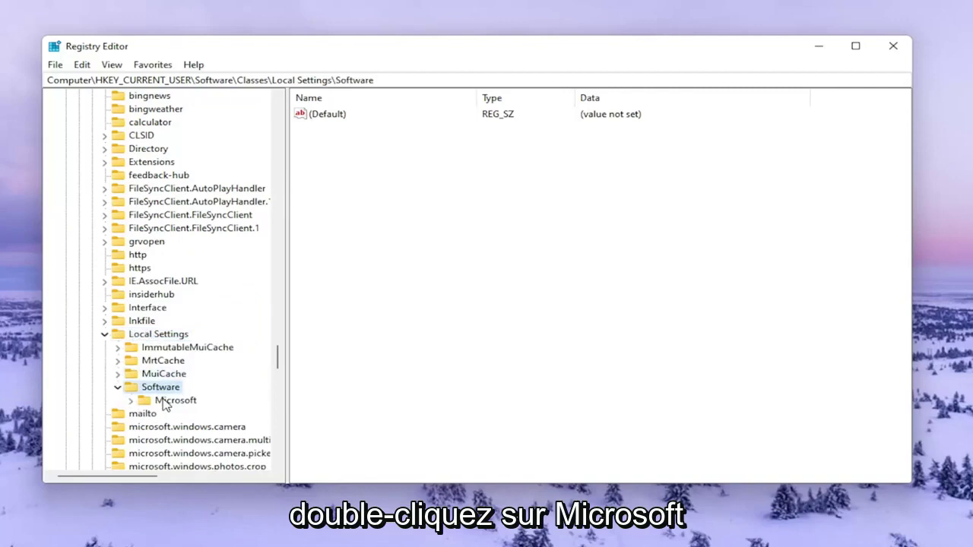
{"action": "double_click", "coordinate": [164, 401]}
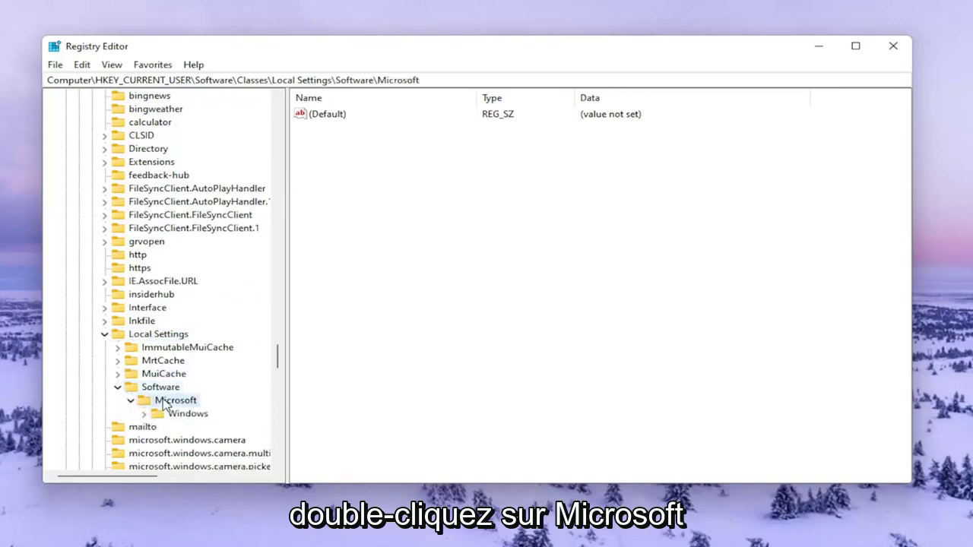
{"action": "double_click", "coordinate": [163, 415]}
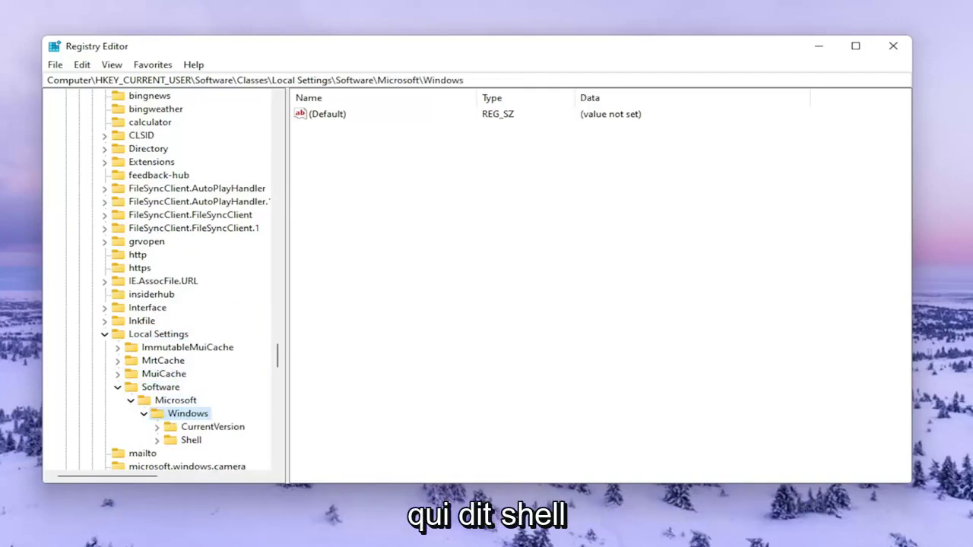
{"action": "double_click", "coordinate": [187, 440]}
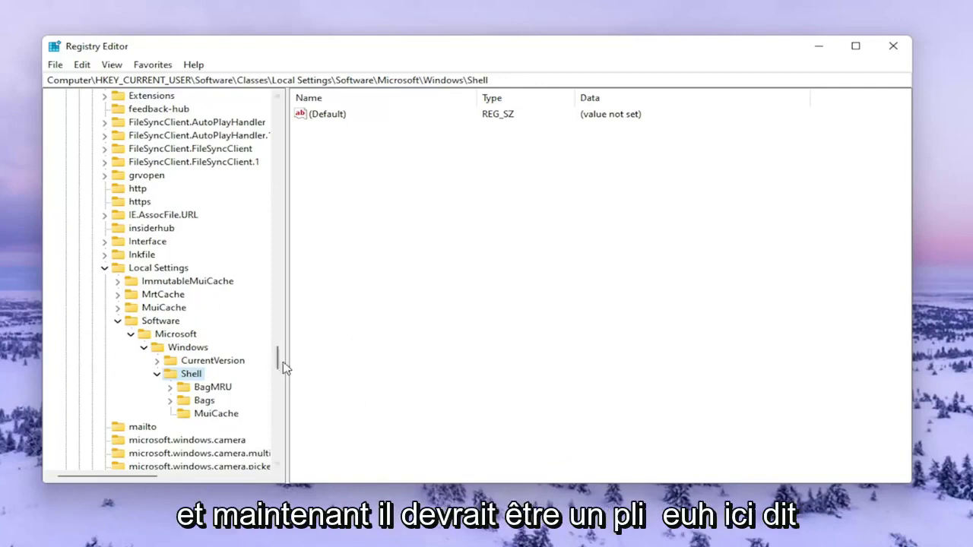
Step: Widen the key tree and delete the BagMRU key, confirming the deletion
{"action": "left_click_drag", "start_coordinate": [282, 349], "coordinate": [318, 349]}
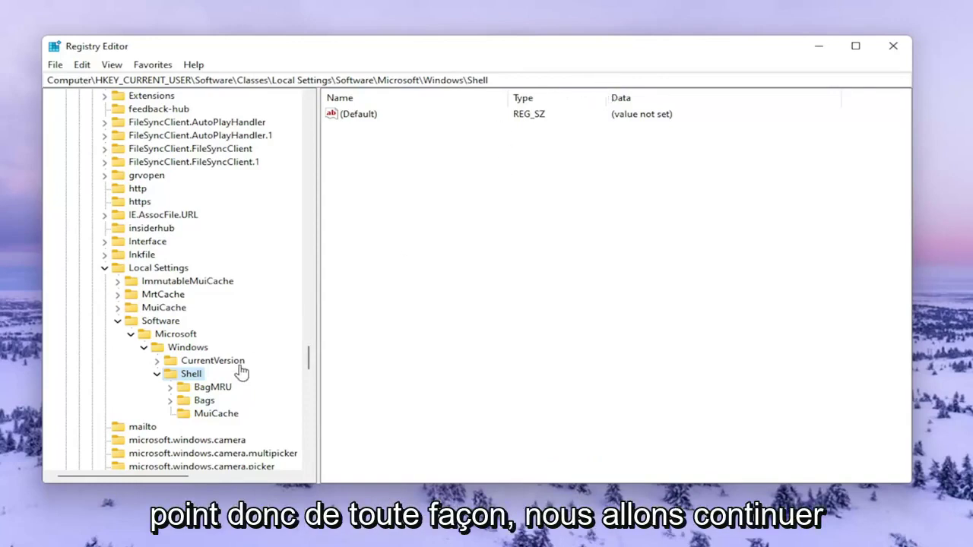
{"action": "left_click", "coordinate": [211, 389]}
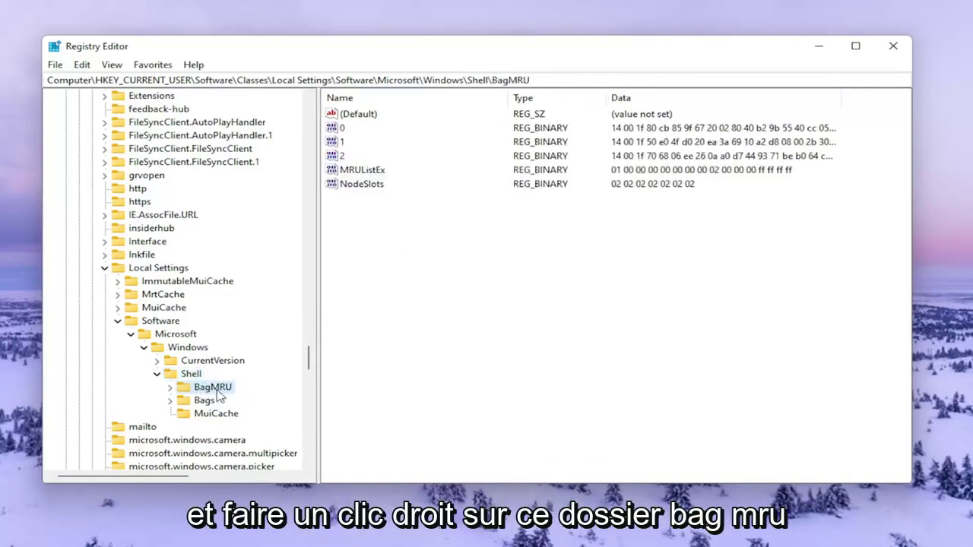
{"action": "right_click", "coordinate": [221, 389]}
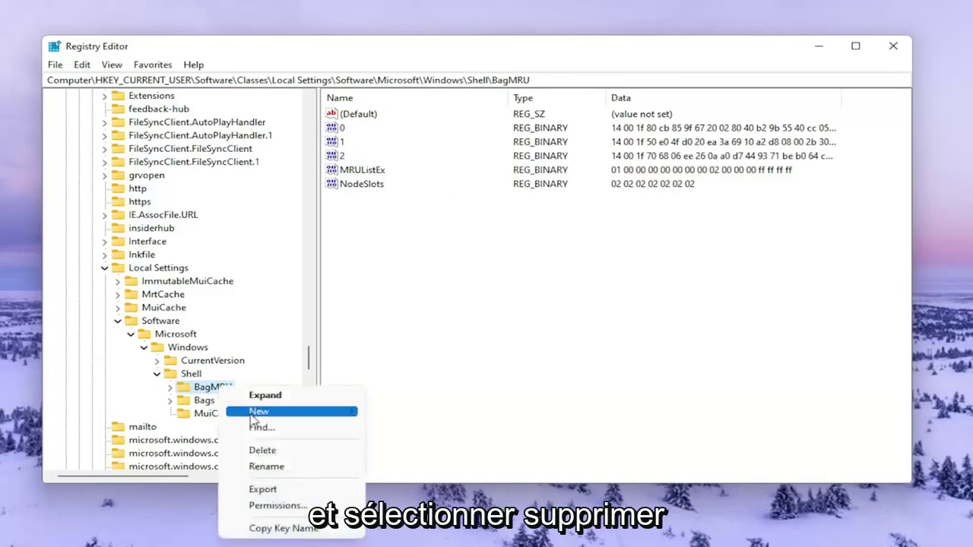
{"action": "left_click", "coordinate": [262, 450]}
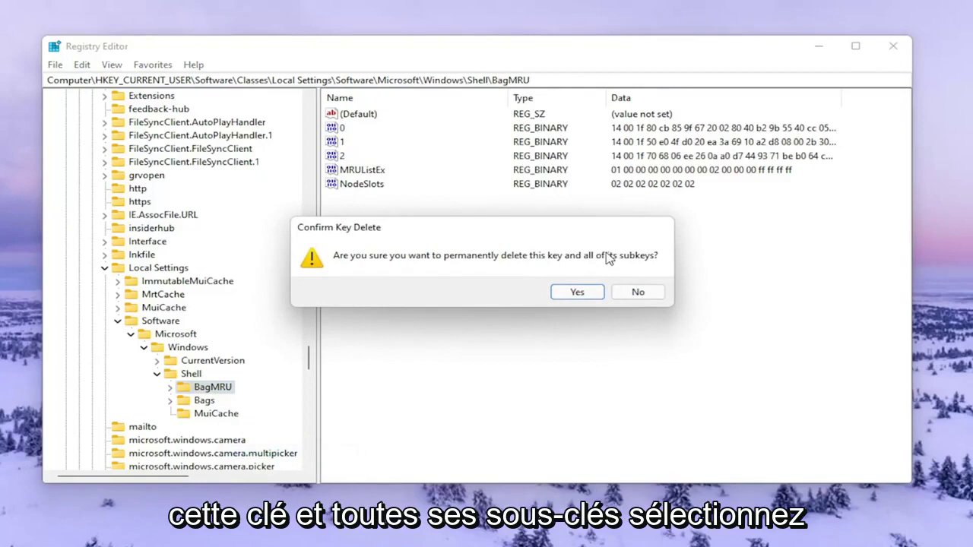
{"action": "left_click", "coordinate": [590, 293]}
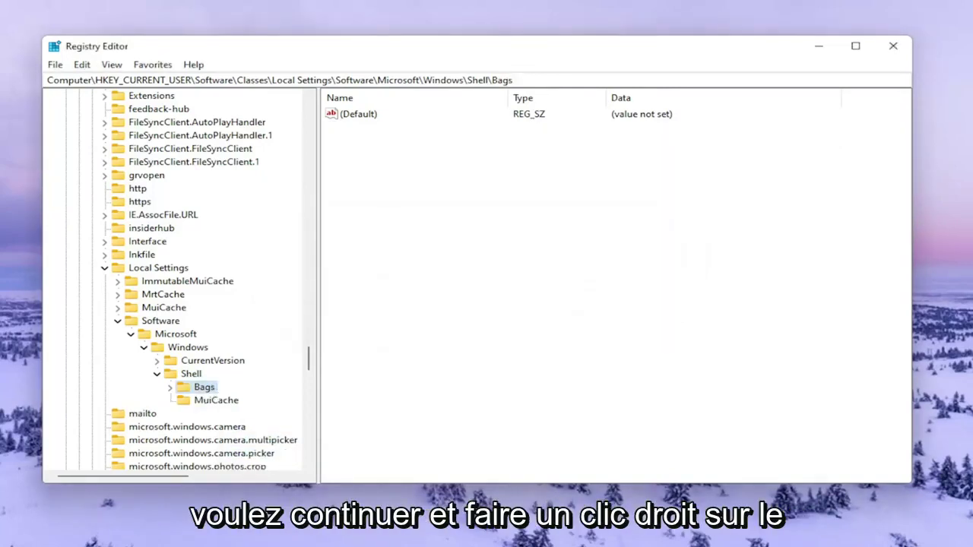
Step: Delete the Bags key under Shell, confirming the deletion
{"action": "right_click", "coordinate": [201, 390]}
{"action": "left_click", "coordinate": [240, 450]}
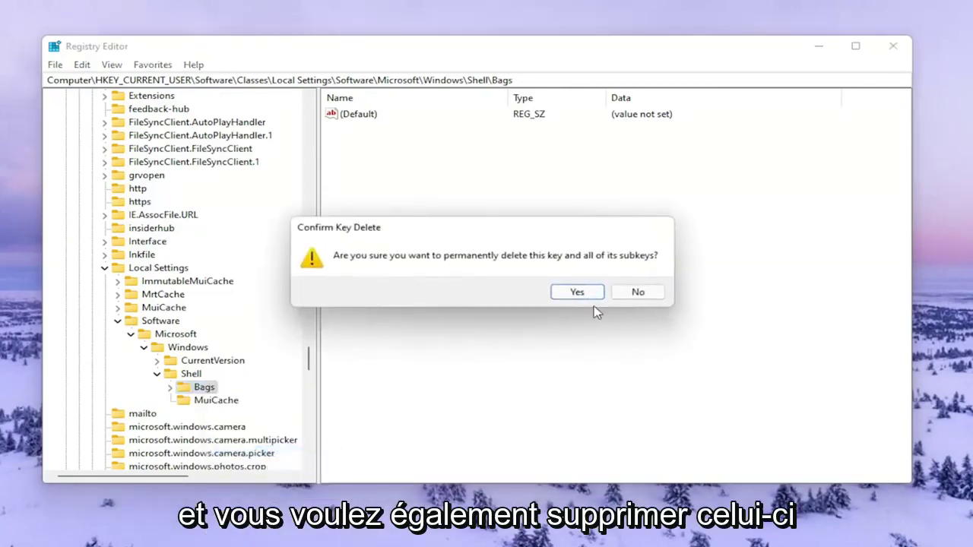
{"action": "left_click", "coordinate": [578, 294]}
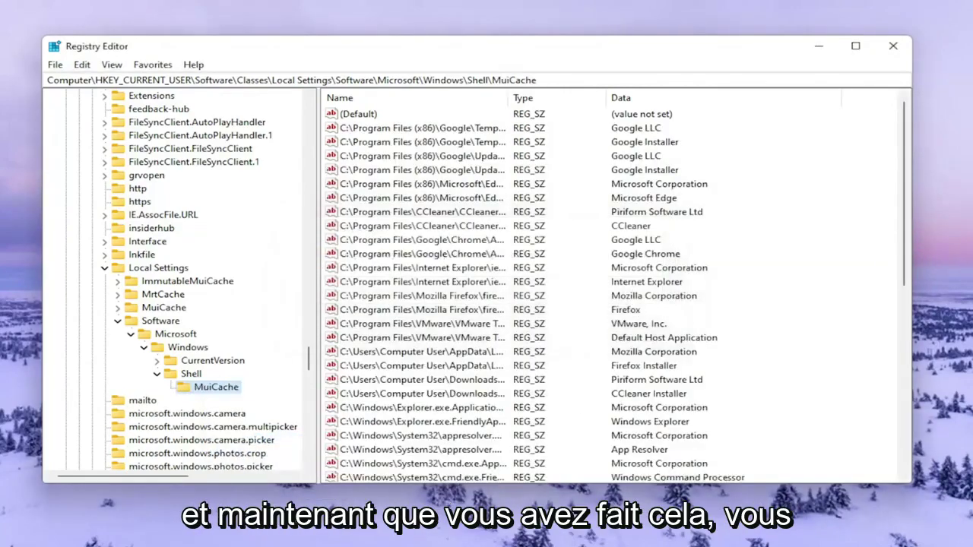
Step: Collapse Shell, Microsoft, Local Settings, Classes and Software in the HKEY_CURRENT_USER tree
{"action": "left_click", "coordinate": [157, 373]}
{"action": "left_click", "coordinate": [131, 334]}
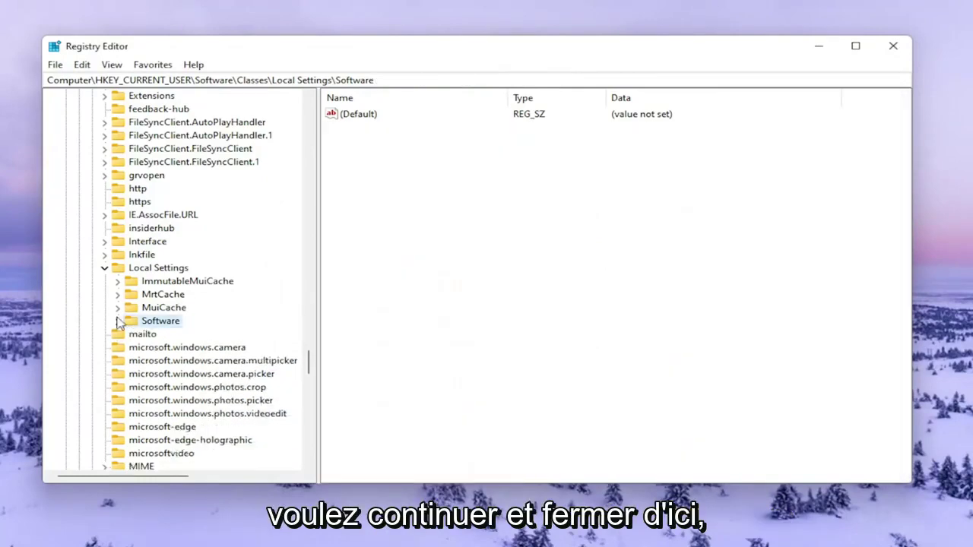
{"action": "left_click", "coordinate": [105, 268]}
{"action": "scroll", "coordinate": [297, 319], "scroll_direction": "up", "scroll_amount": 5}
{"action": "scroll", "coordinate": [298, 307], "scroll_direction": "up", "scroll_amount": 5}
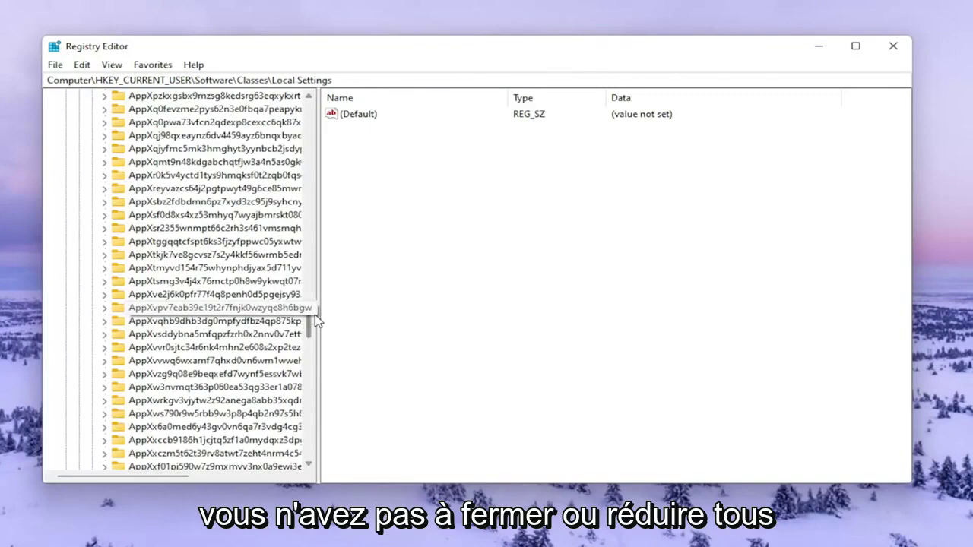
{"action": "left_click_drag", "start_coordinate": [310, 325], "coordinate": [319, 114]}
{"action": "scroll", "coordinate": [228, 213], "scroll_direction": "up", "scroll_amount": 4}
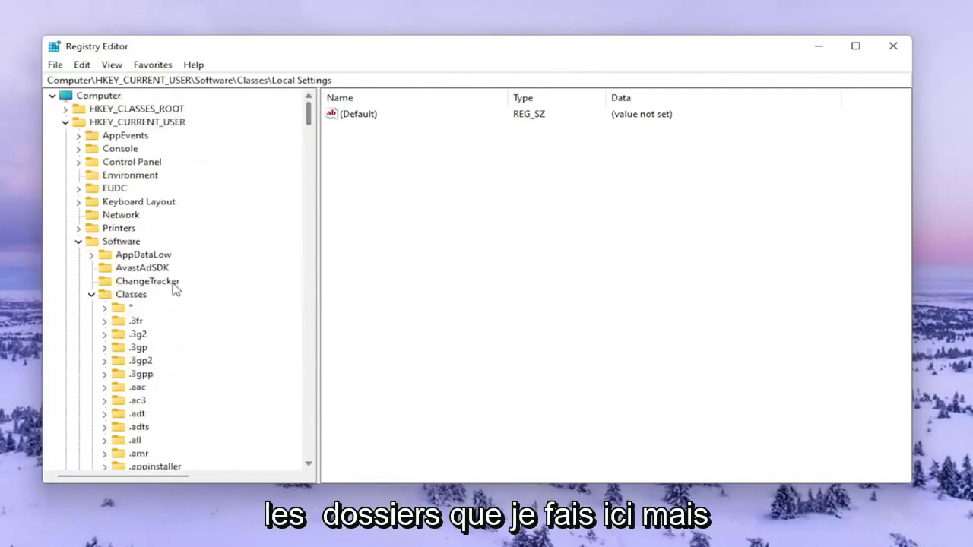
{"action": "left_click", "coordinate": [91, 294]}
{"action": "left_click", "coordinate": [78, 241]}
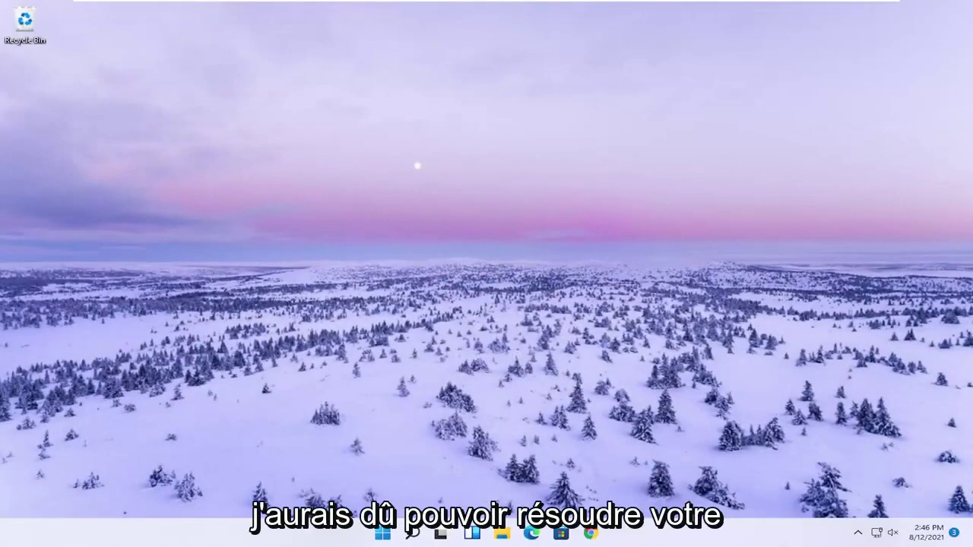
{"action": "left_click", "coordinate": [501, 532]}
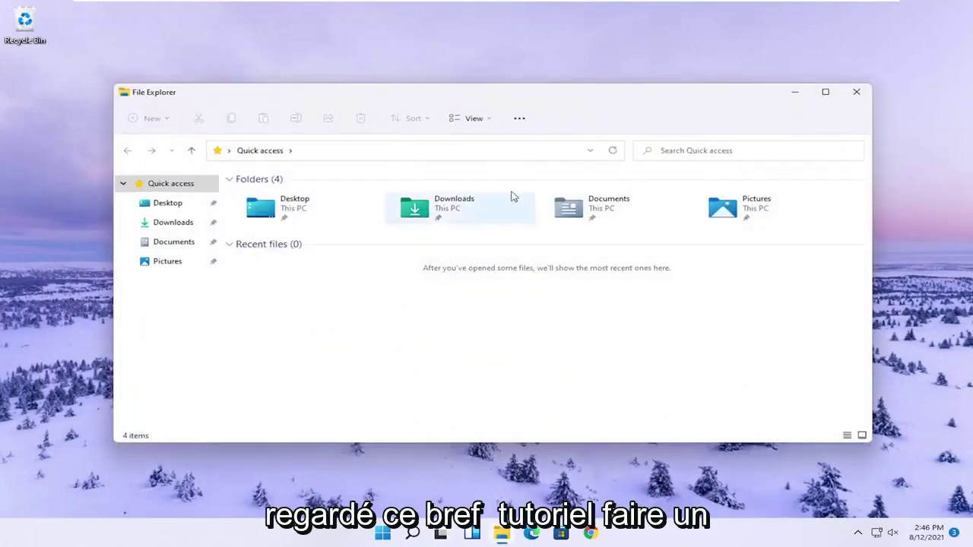
{"action": "left_click", "coordinate": [854, 91]}
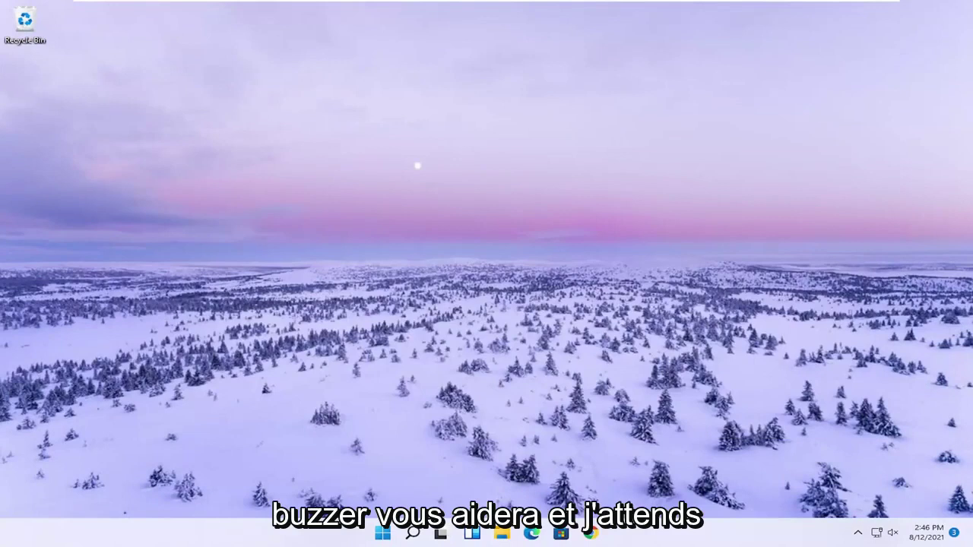